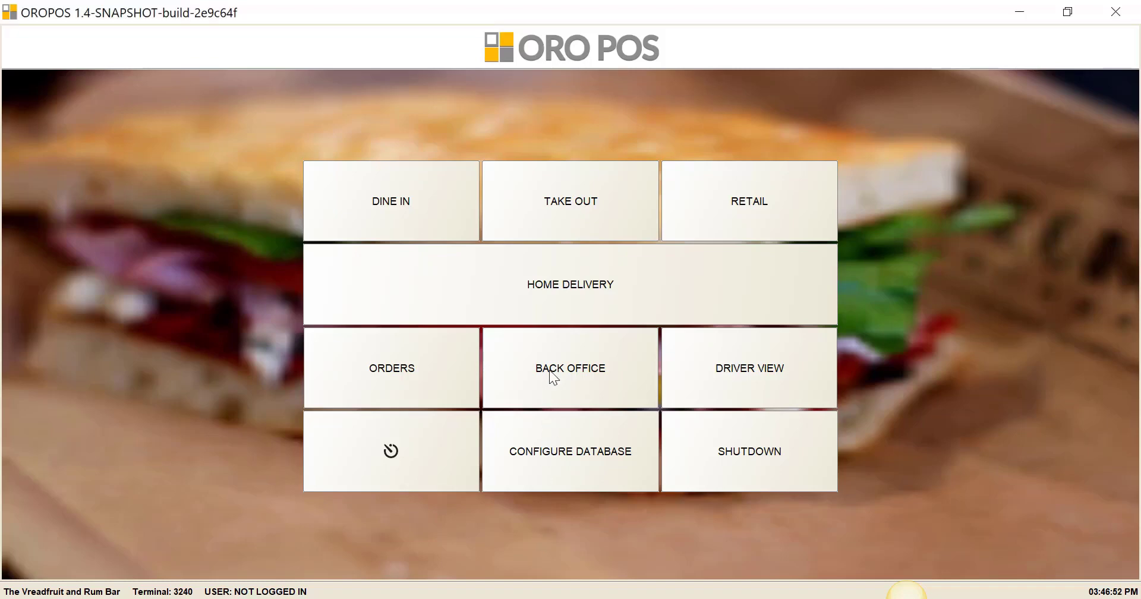
# Enter the back office by submitting the secret key
pyautogui.click(549, 370)
pyautogui.click(466, 363)
pyautogui.click(466, 363)
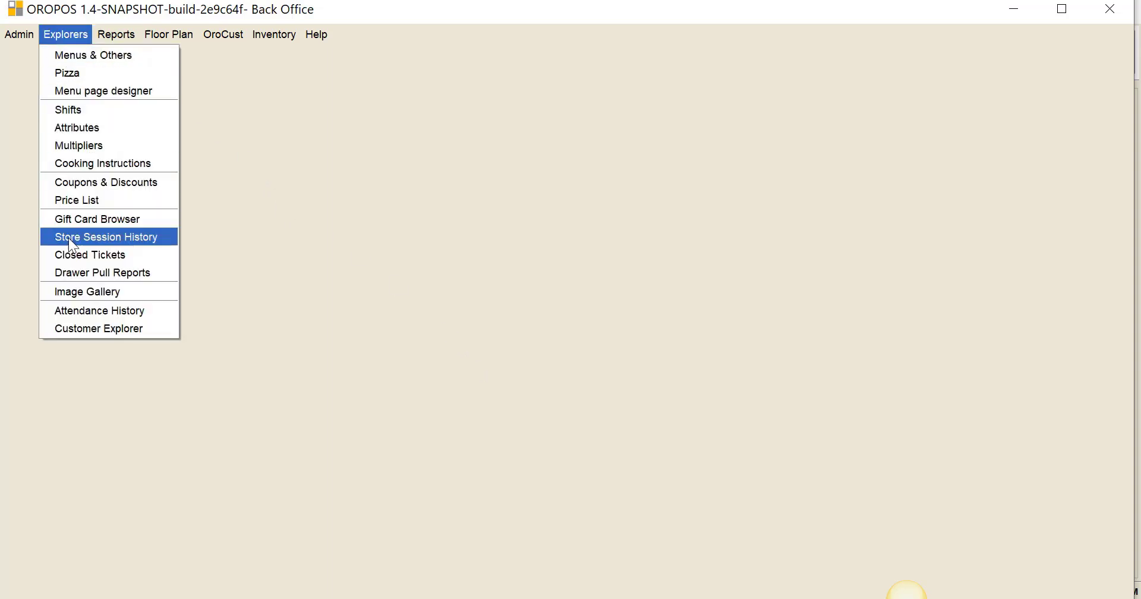
pyautogui.click(71, 293)
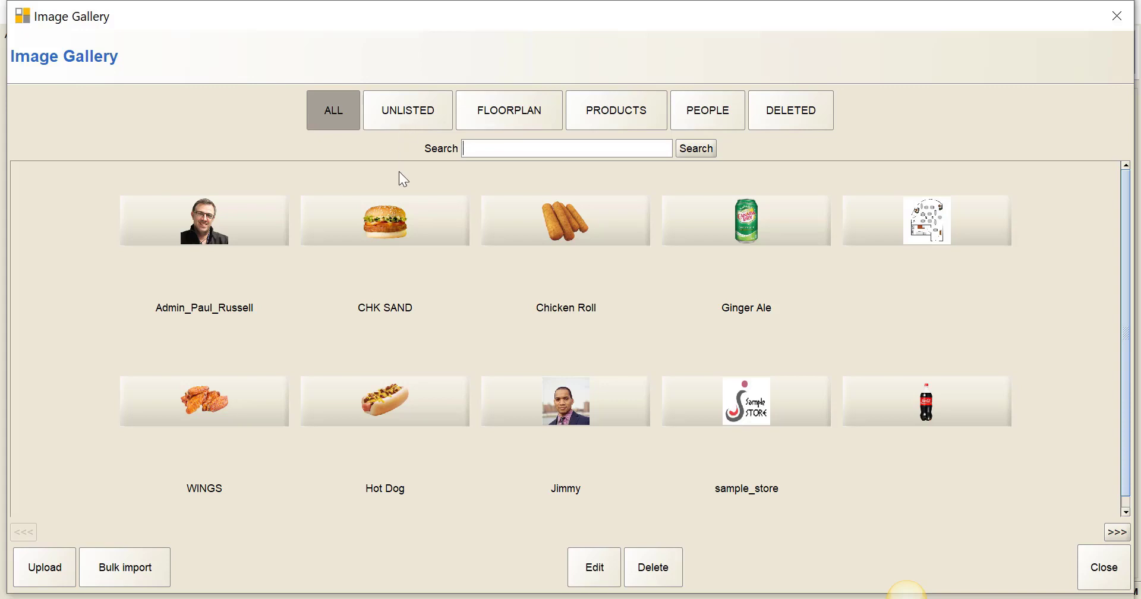
pyautogui.click(398, 226)
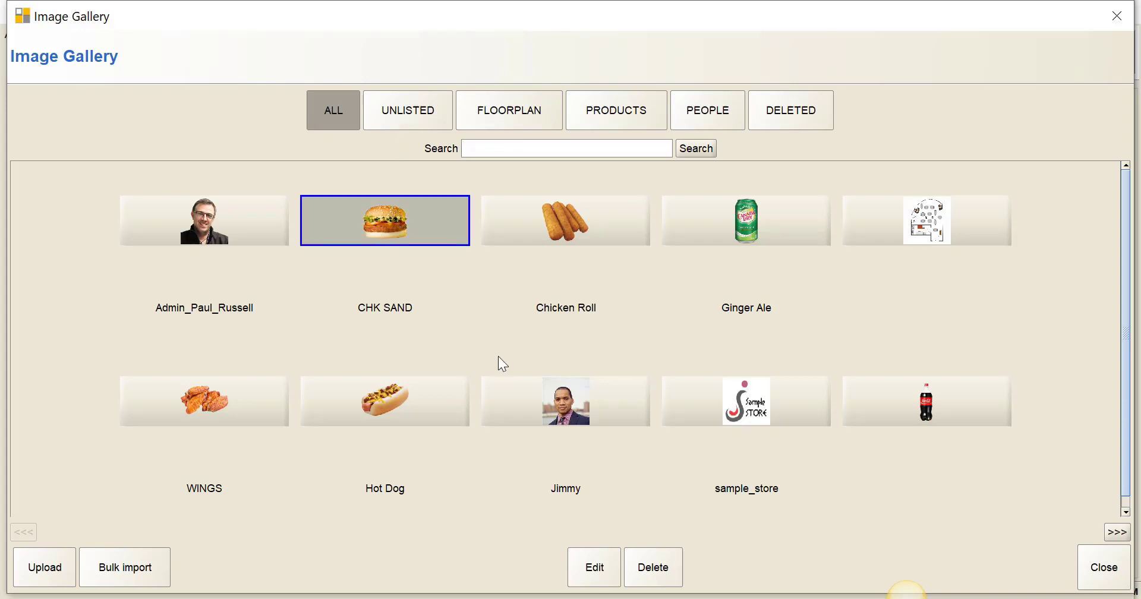
pyautogui.click(594, 566)
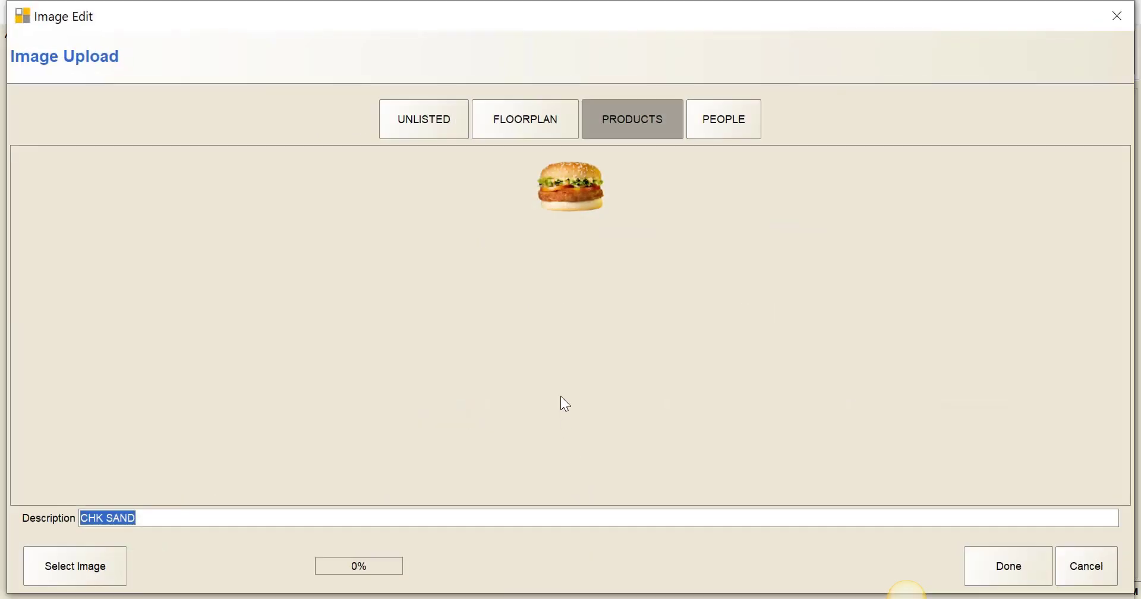
pyautogui.click(1085, 566)
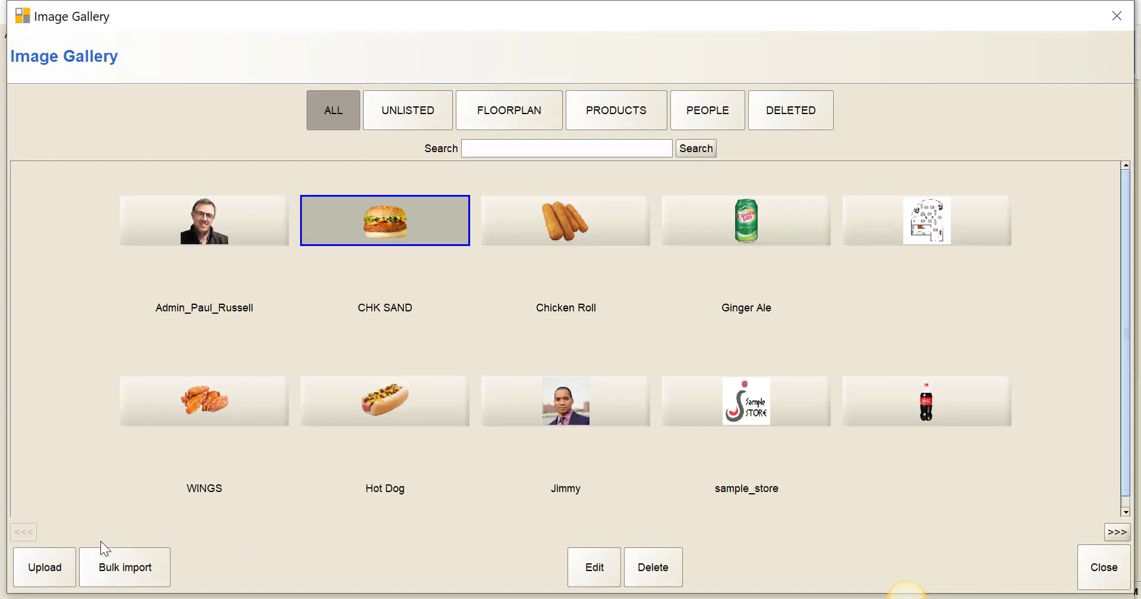
pyautogui.click(59, 564)
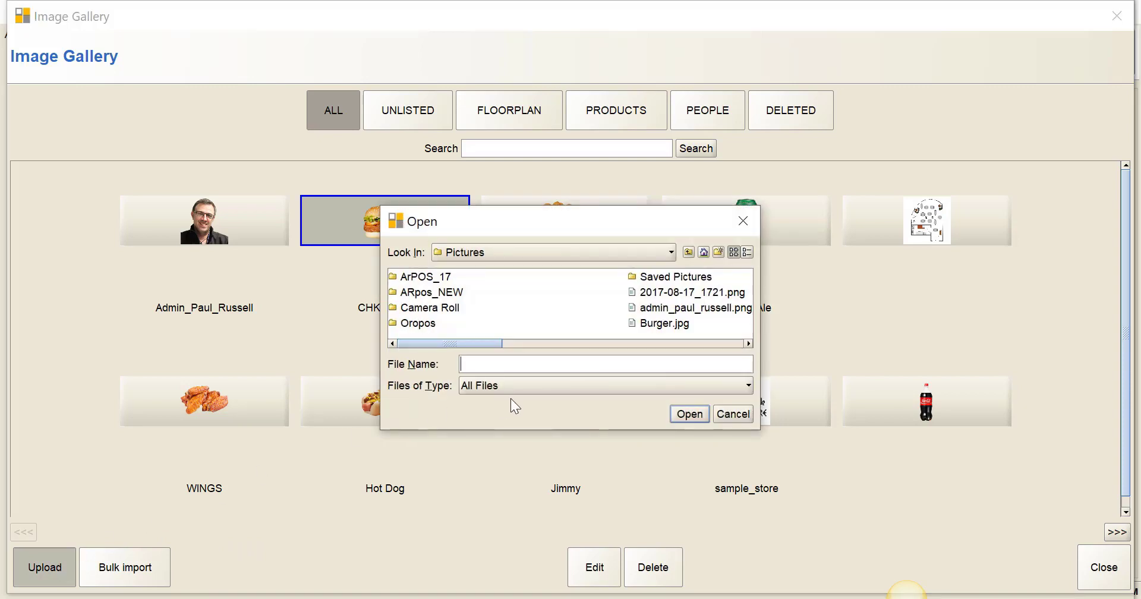
pyautogui.click(733, 413)
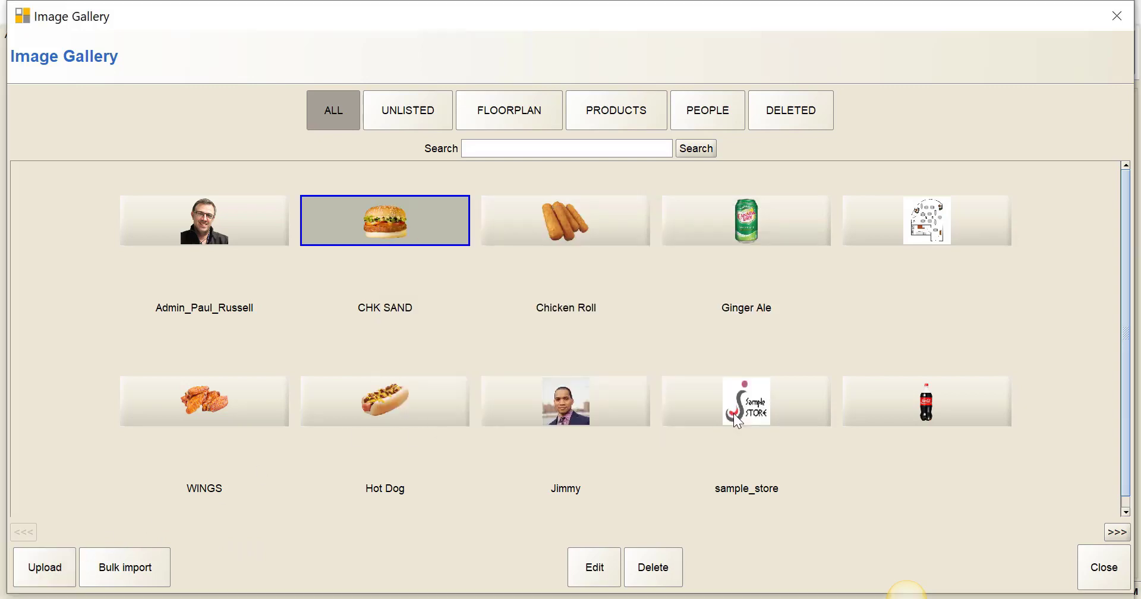
# Browse the Unlisted and Floorplan images, cancelling an upload and an image edit without changes
pyautogui.click(396, 113)
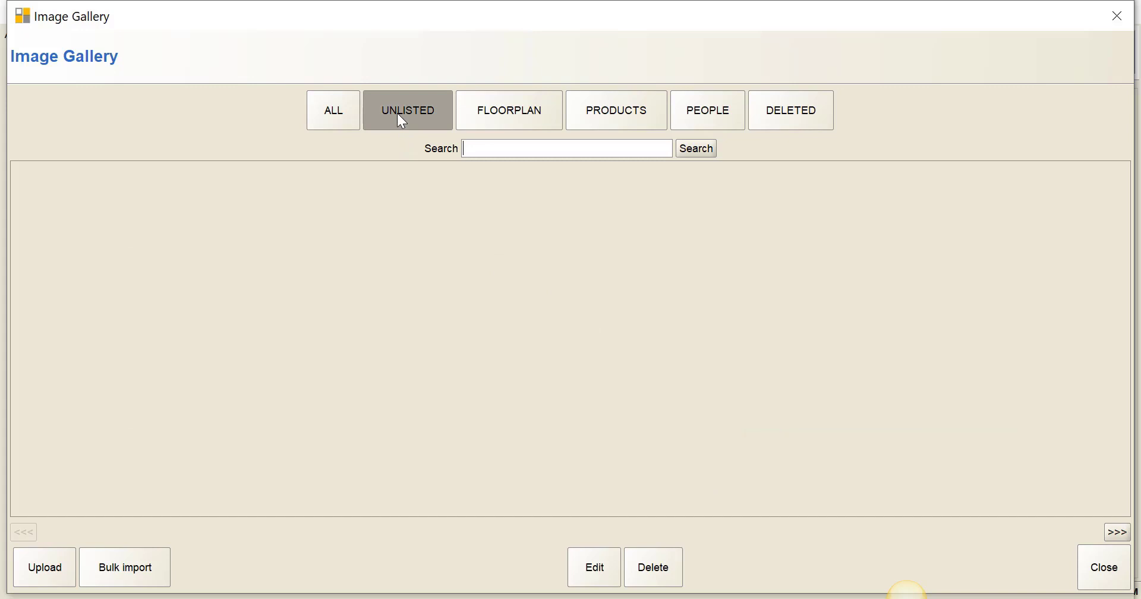
pyautogui.click(502, 114)
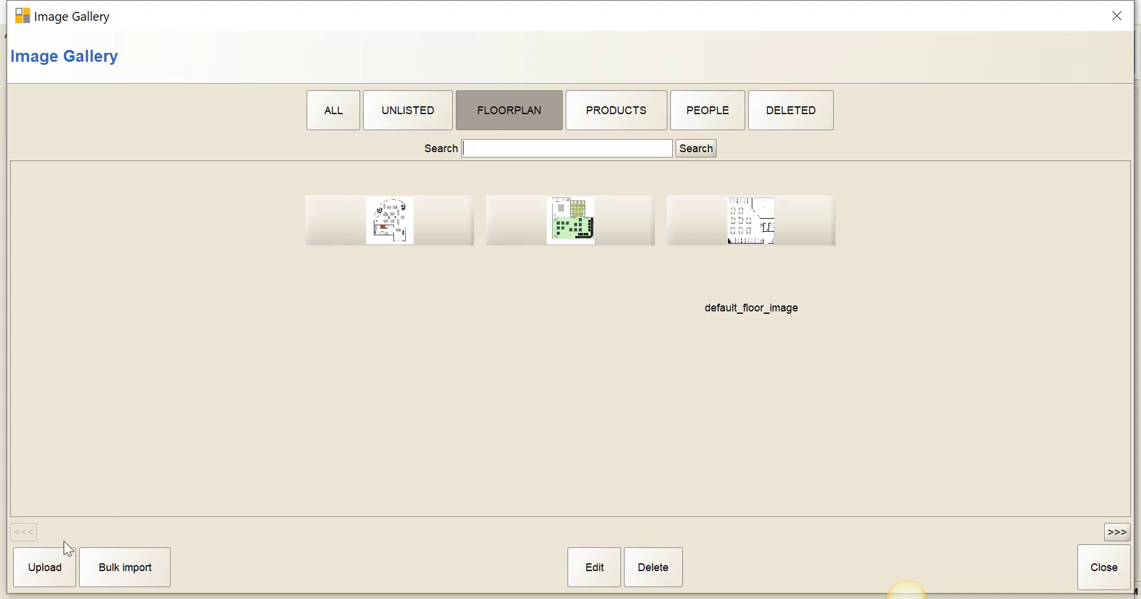
pyautogui.click(45, 558)
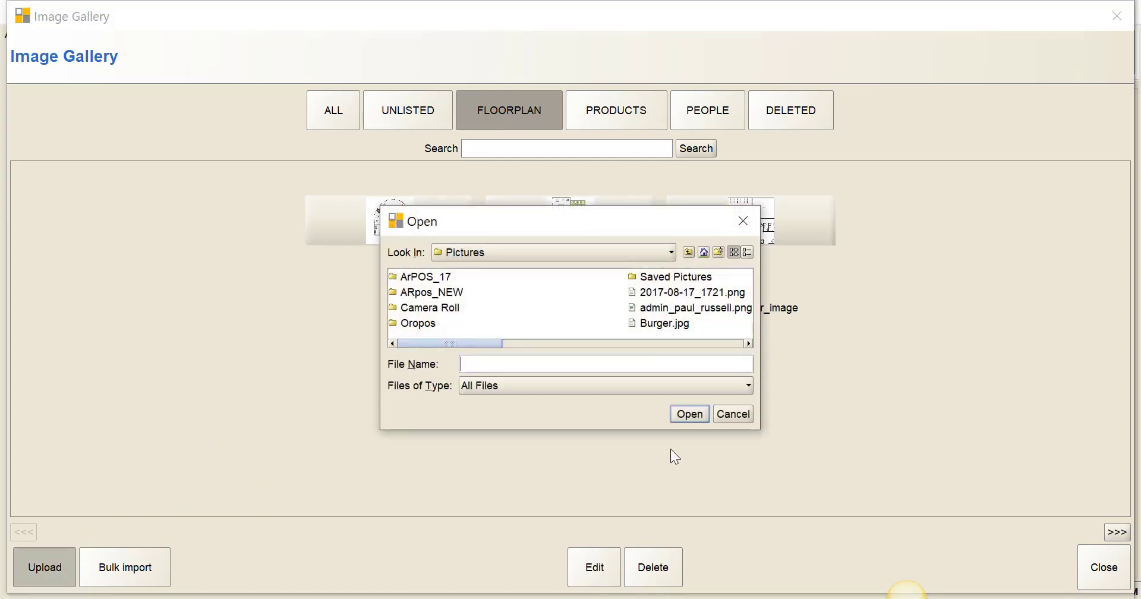
pyautogui.click(726, 417)
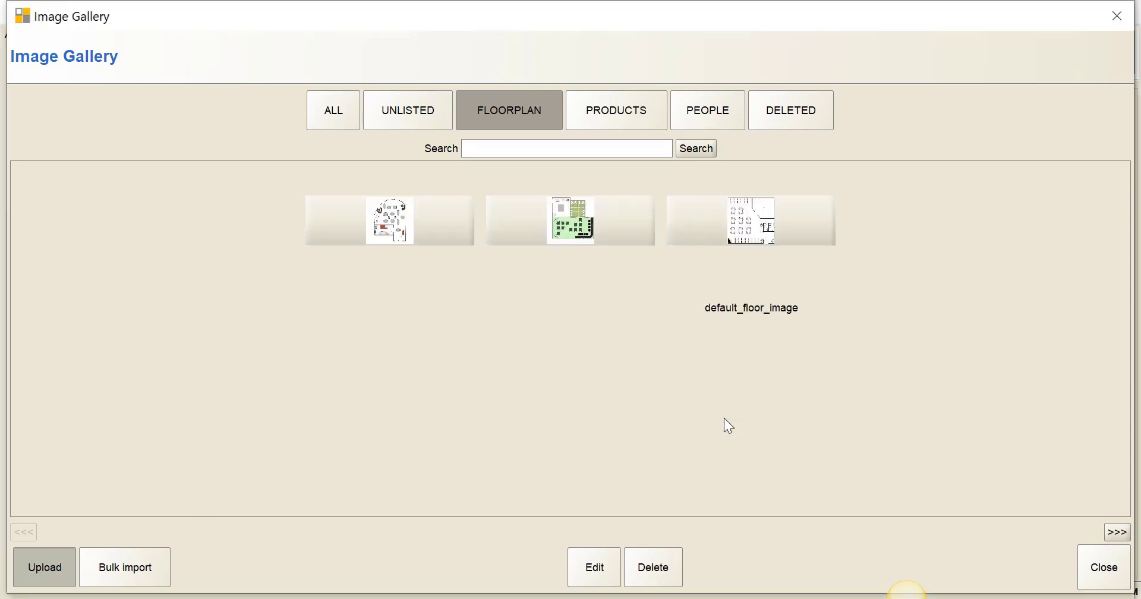
pyautogui.click(400, 230)
pyautogui.click(593, 567)
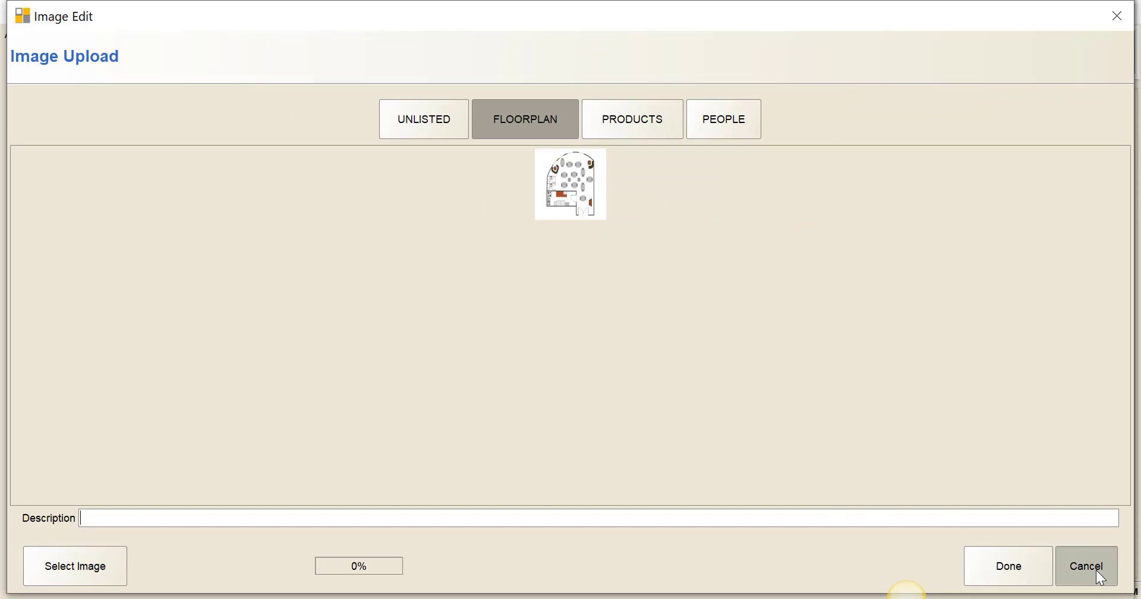
pyautogui.click(1098, 574)
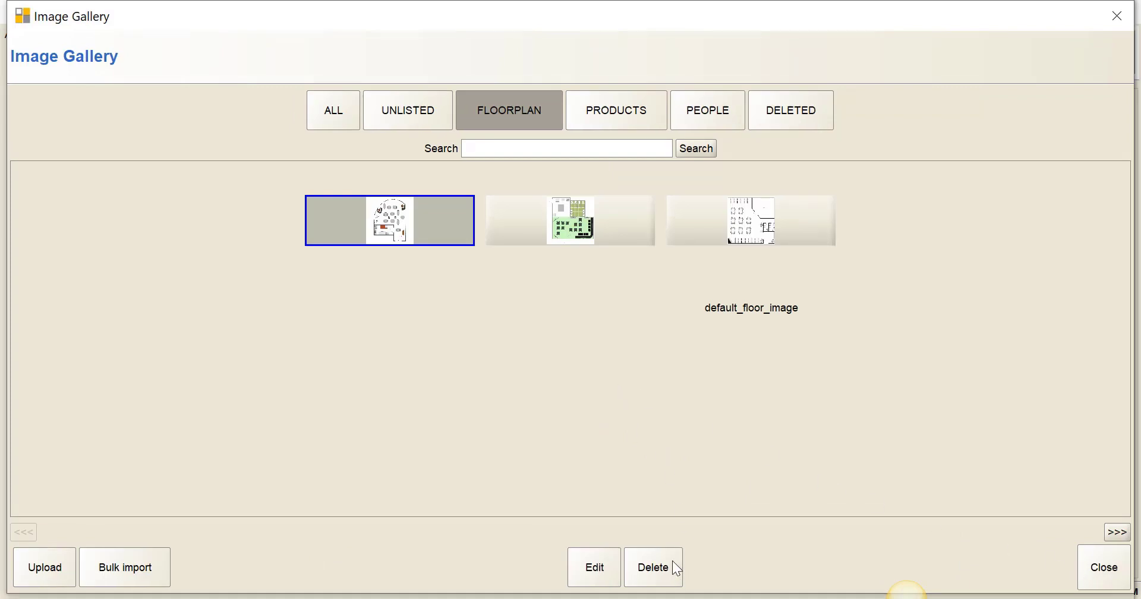
# Review the Products, People and Deleted image tabs, then leave the gallery
pyautogui.click(617, 111)
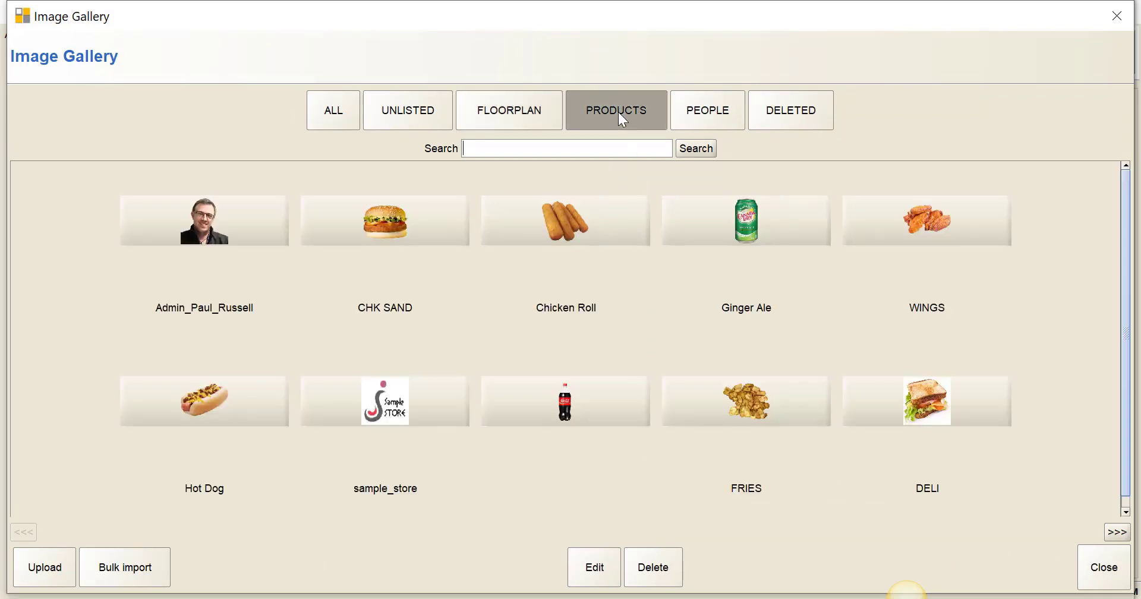
pyautogui.click(693, 112)
pyautogui.click(790, 110)
pyautogui.click(1104, 568)
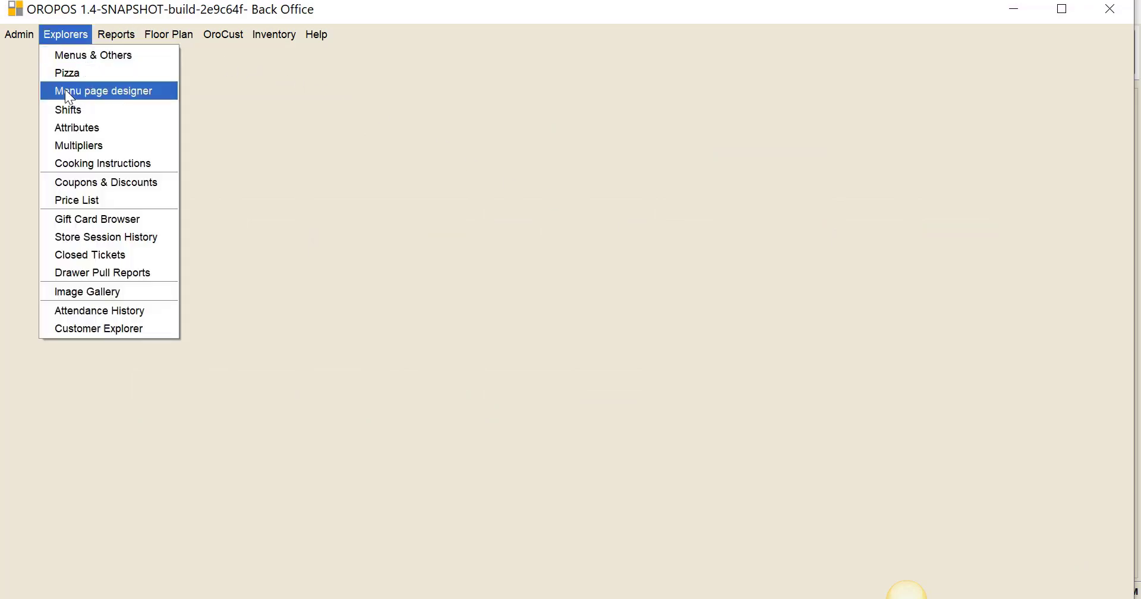
# Show Page 1 of the FAST FOOD category in the Menu page designer
pyautogui.click(65, 91)
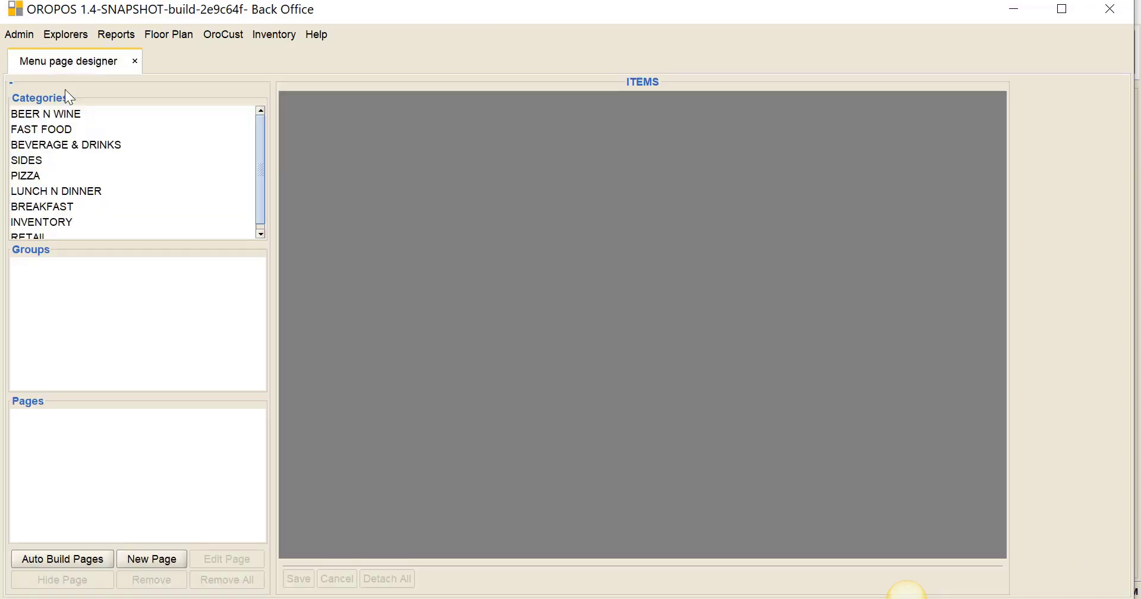
pyautogui.click(42, 129)
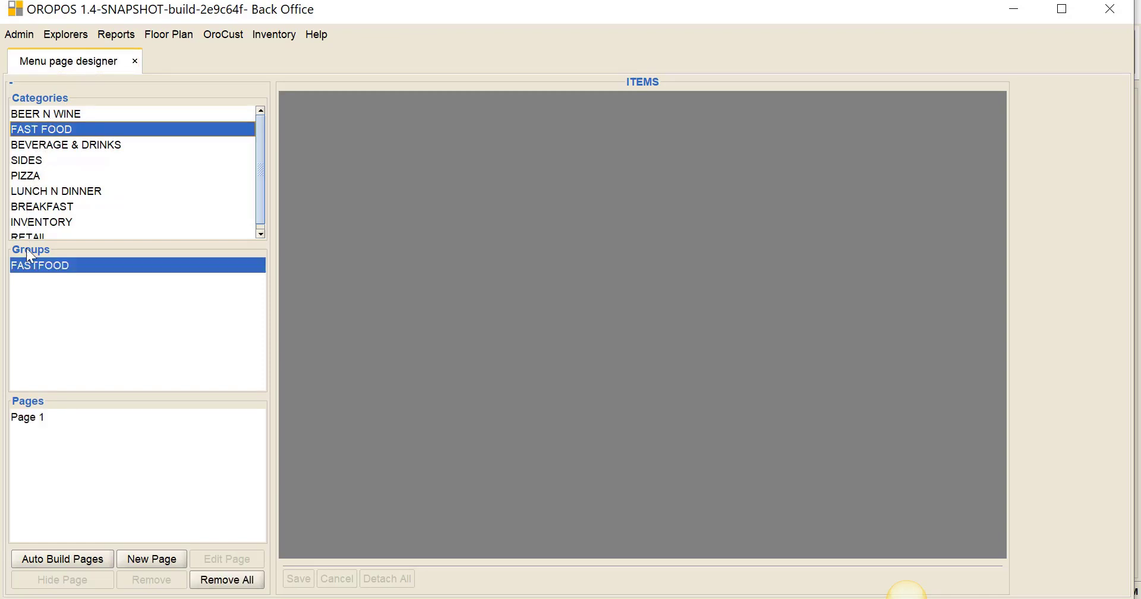
pyautogui.click(25, 419)
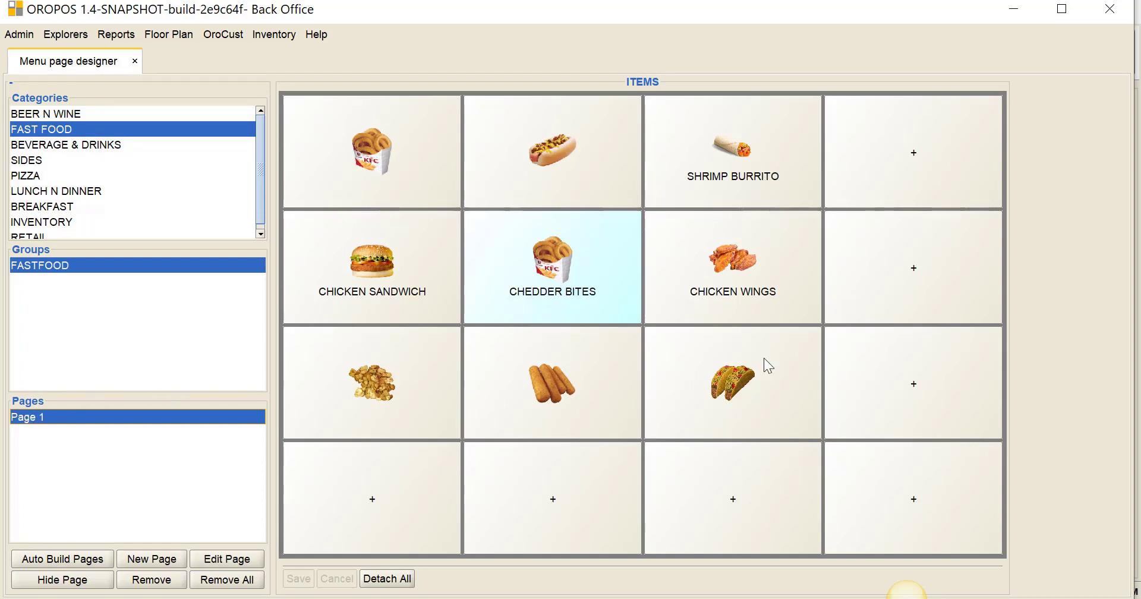
pyautogui.click(903, 159)
pyautogui.write('ch')
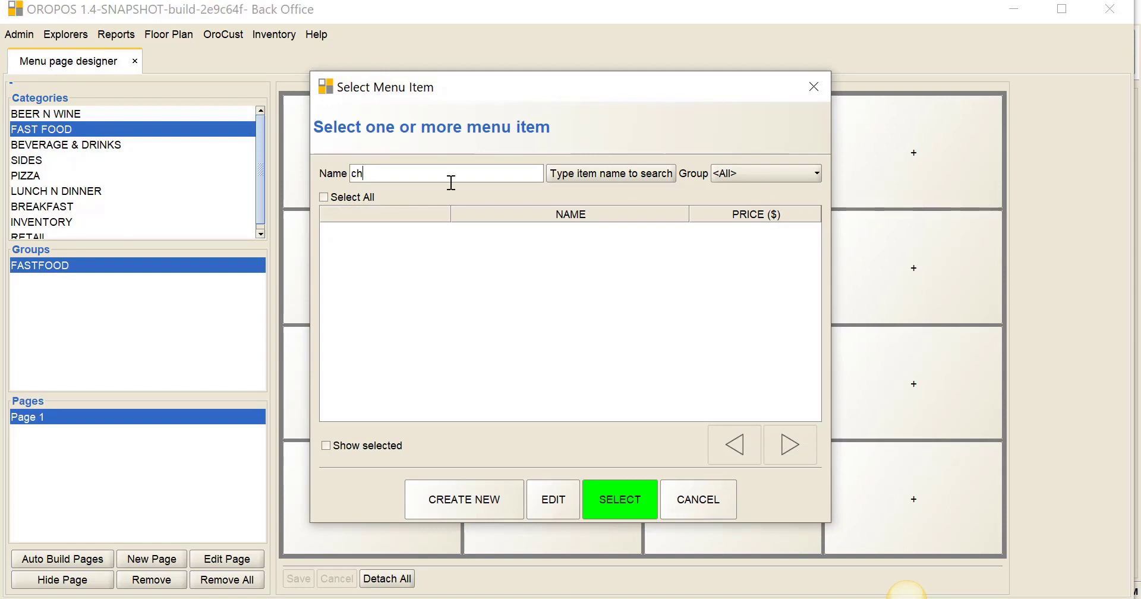
pyautogui.write('i')
pyautogui.press('Return')
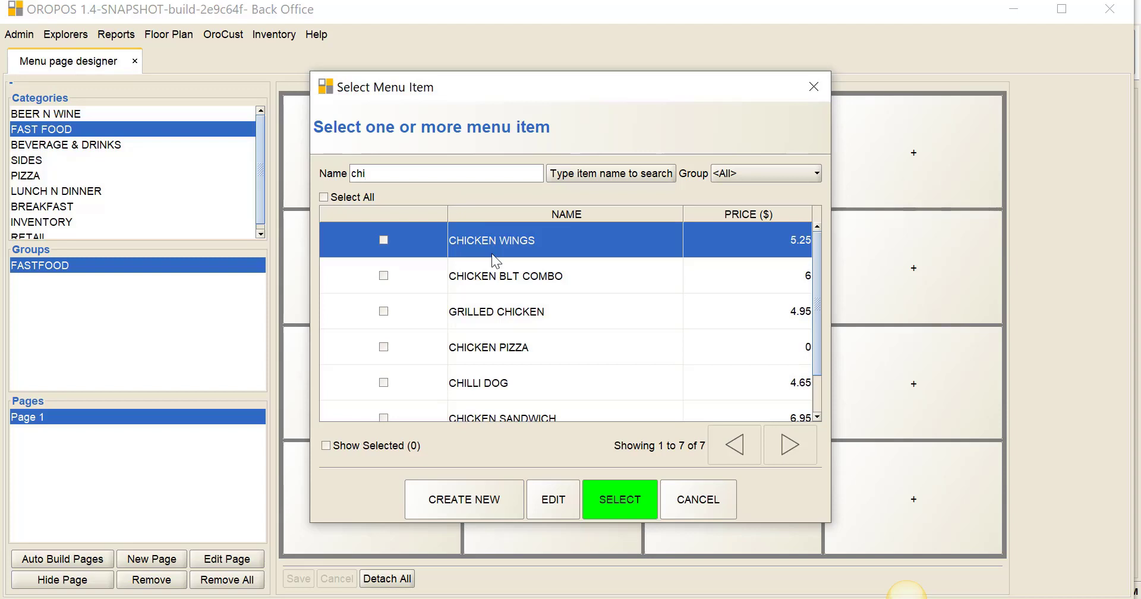
pyautogui.scroll(-1, 491, 254)
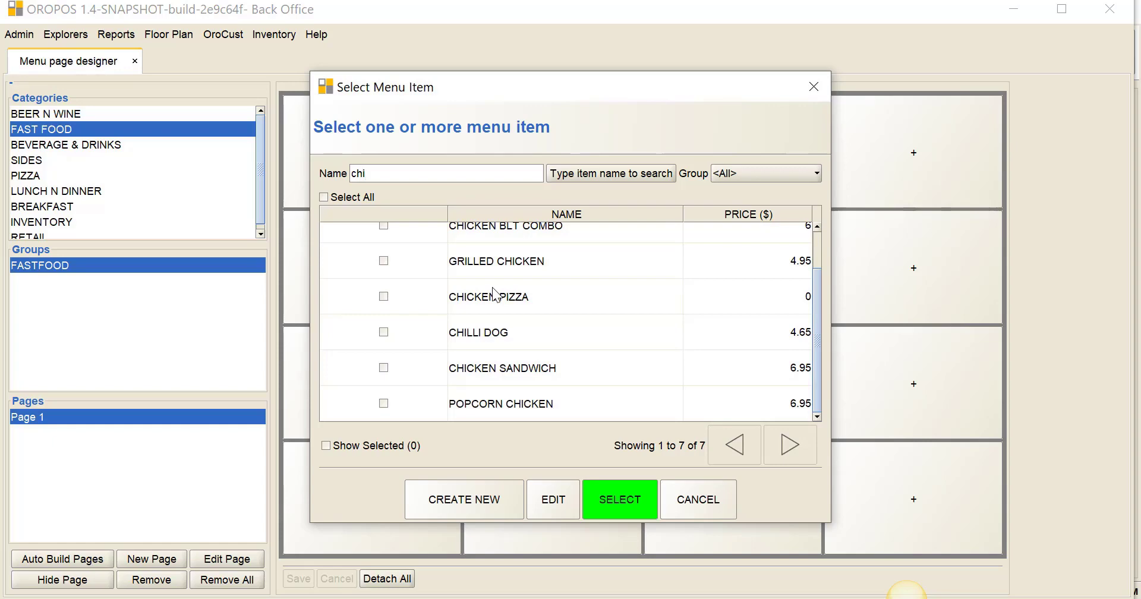
pyautogui.click(493, 370)
pyautogui.click(616, 489)
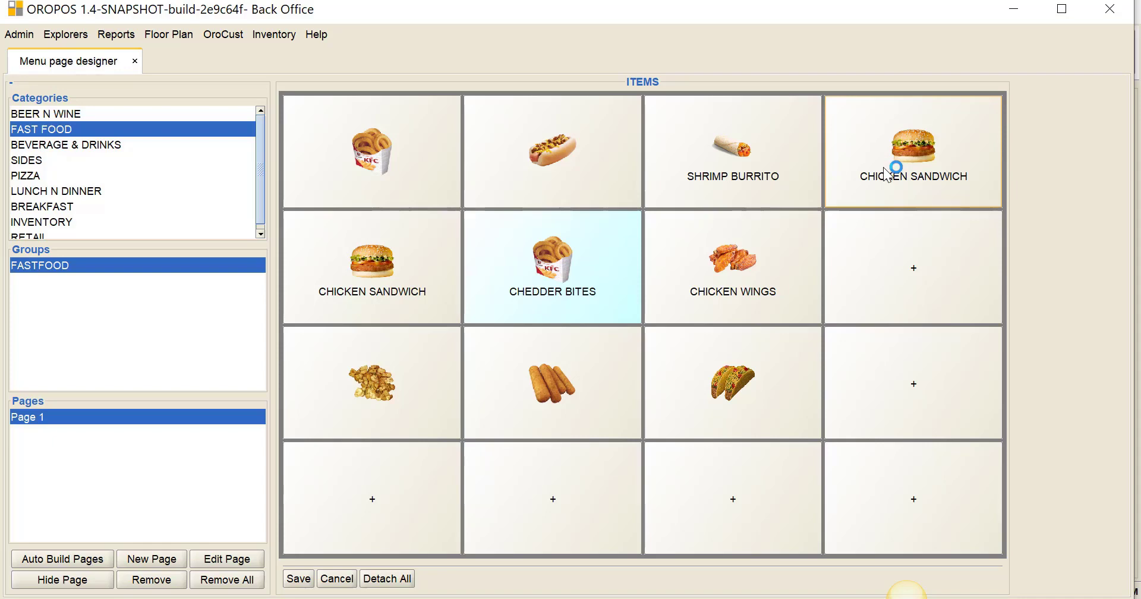
pyautogui.click(335, 578)
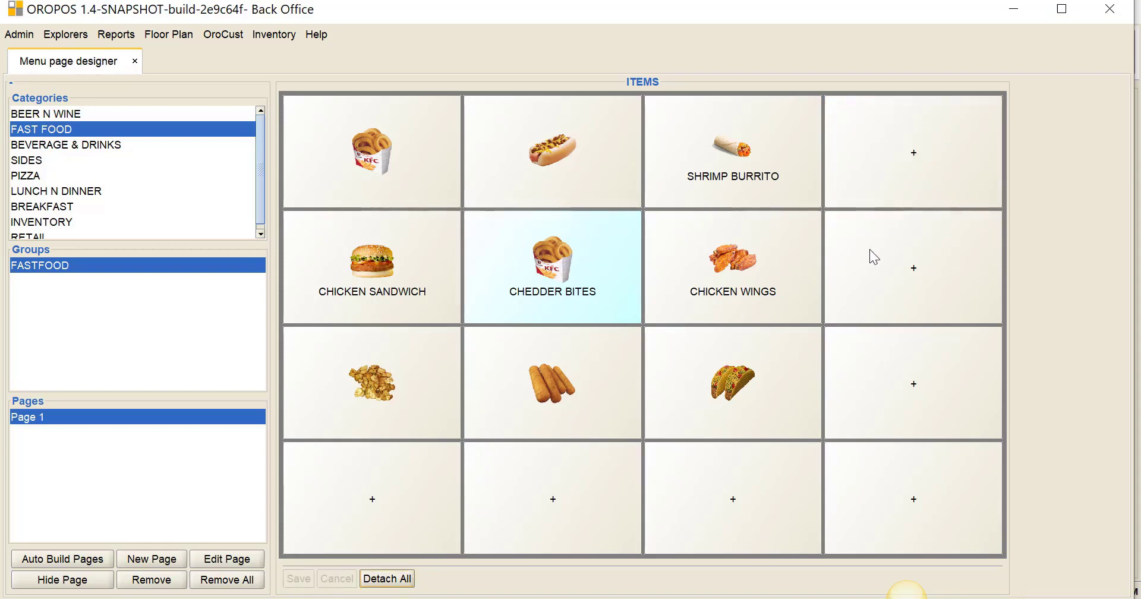
# Create a new empty Page 2 in the Fast Food group's Pages panel
pyautogui.click(854, 166)
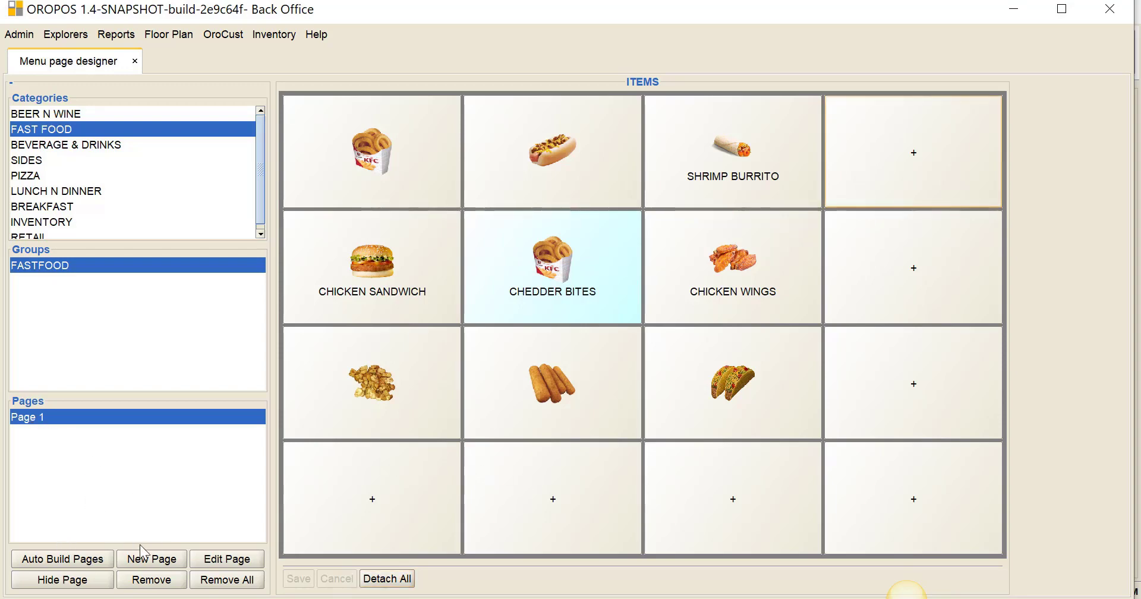
pyautogui.click(149, 560)
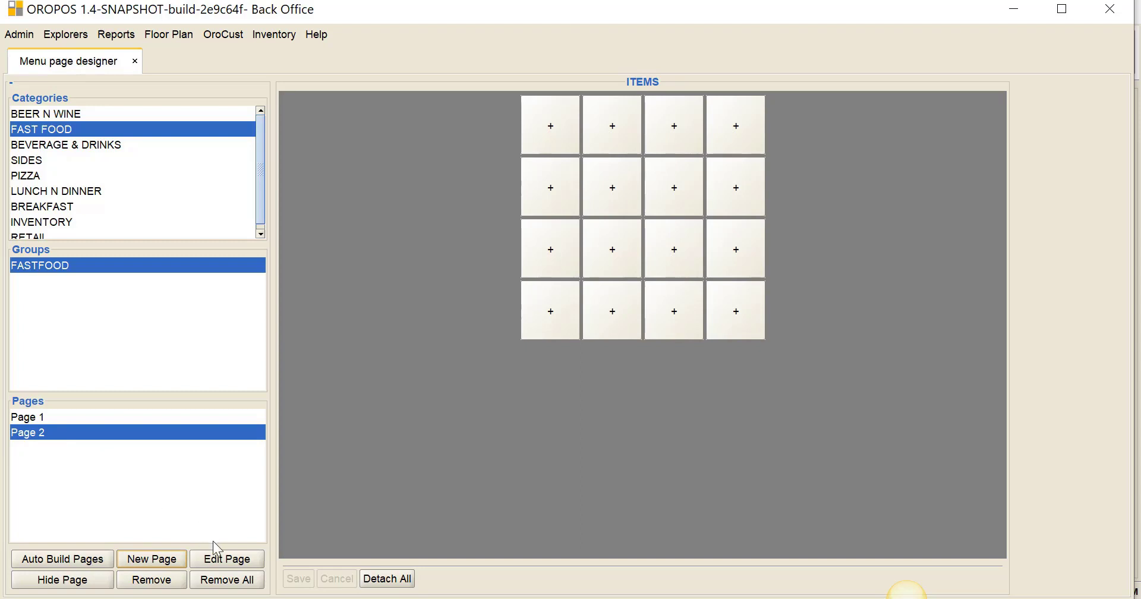
# Set Page 2 to 10 columns and 6 rows
pyautogui.click(218, 561)
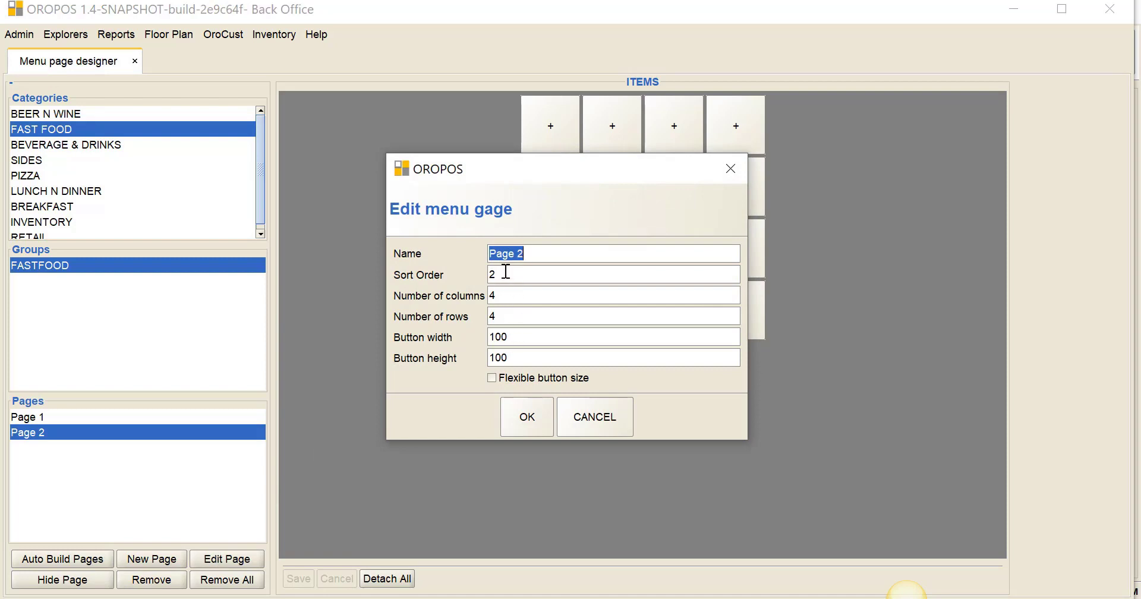
pyautogui.click(505, 273)
pyautogui.click(508, 296)
pyautogui.press('BackSpace')
pyautogui.write('10')
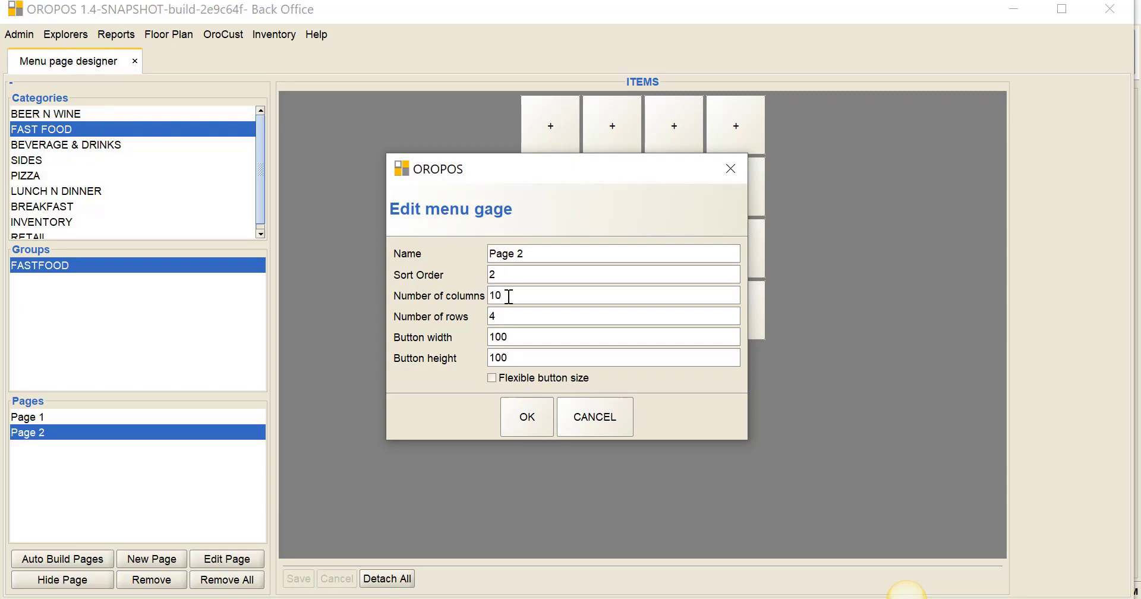
pyautogui.doubleClick(514, 316)
pyautogui.write('6')
# Set Page 2's button width and height to 80 and apply the new grid
pyautogui.doubleClick(519, 335)
pyautogui.press('BackSpace')
pyautogui.write('8')
pyautogui.write('0')
pyautogui.doubleClick(525, 357)
pyautogui.press('BackSpace')
pyautogui.write('8')
pyautogui.write('0')
pyautogui.click(527, 415)
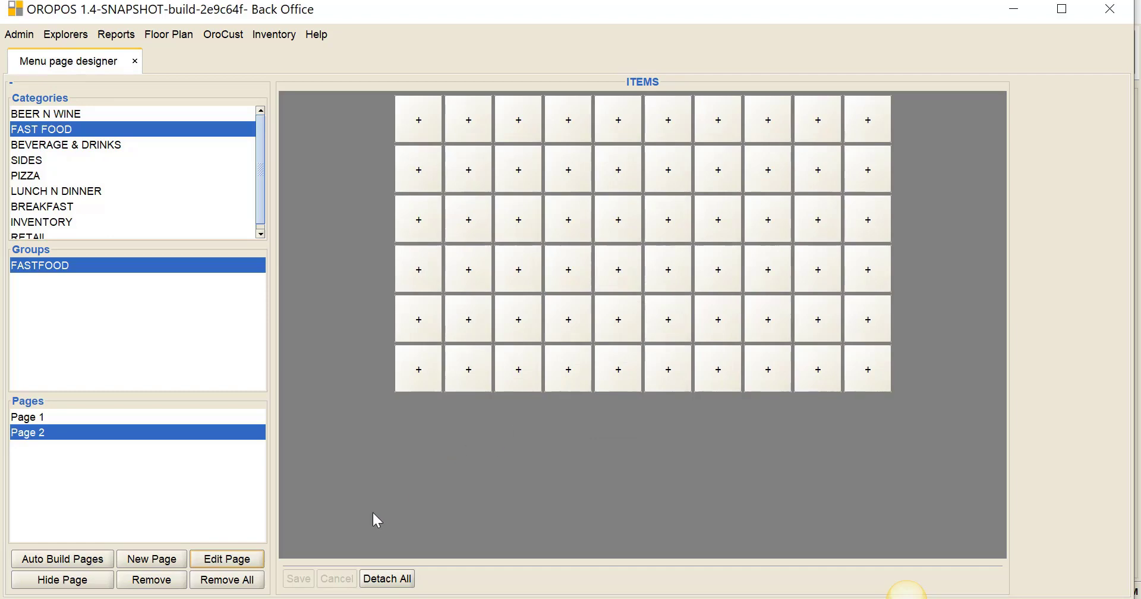
# Enable Flexible button size for Page 2 so the grid fills the items area
pyautogui.click(227, 559)
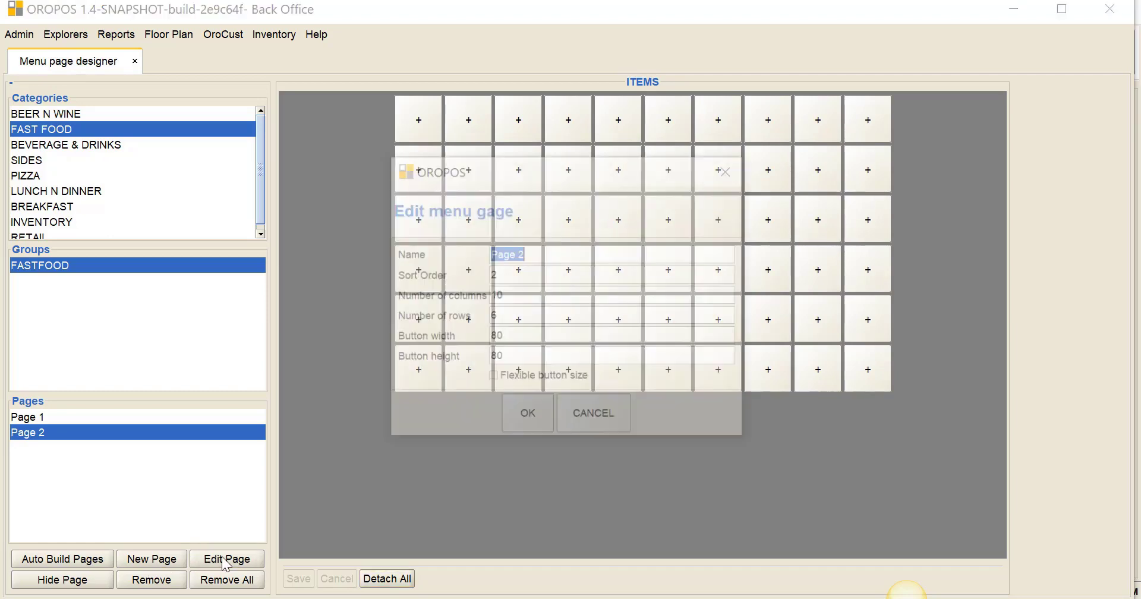
pyautogui.click(491, 378)
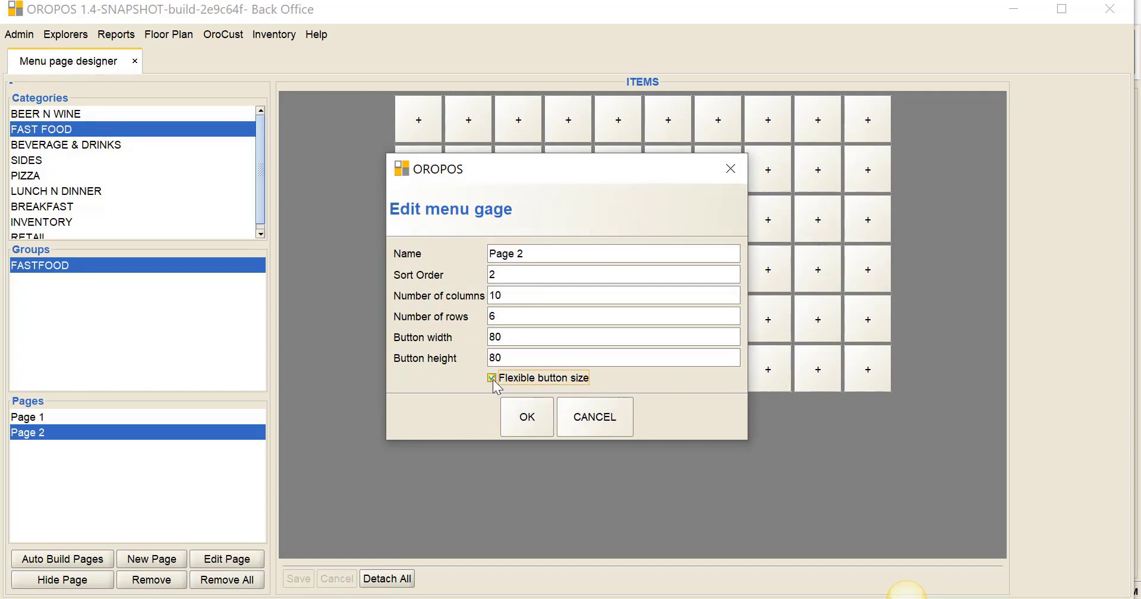
pyautogui.click(527, 416)
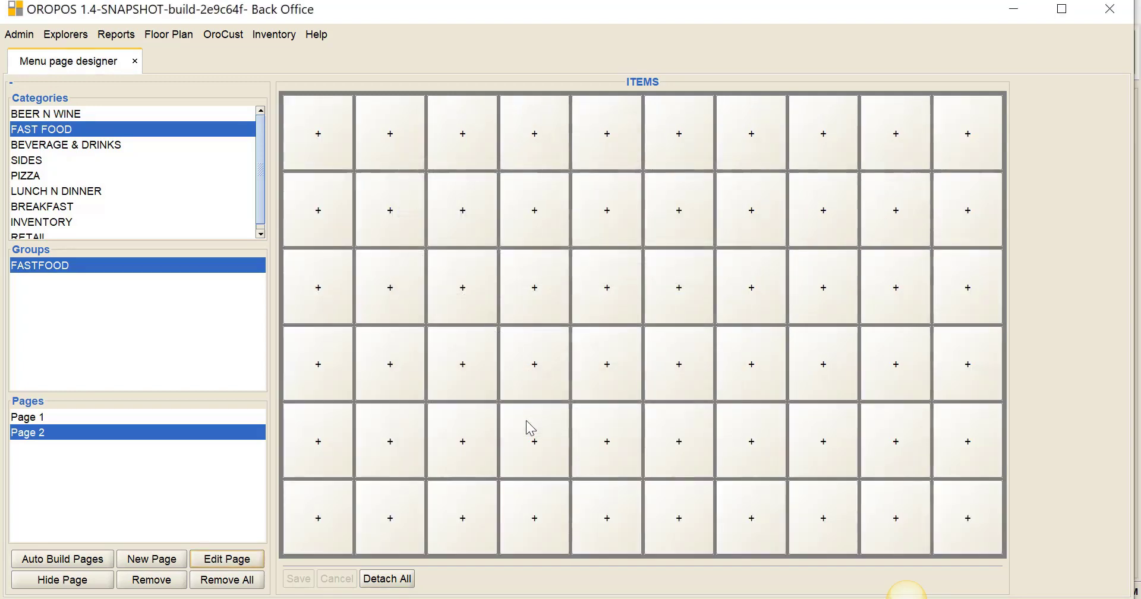